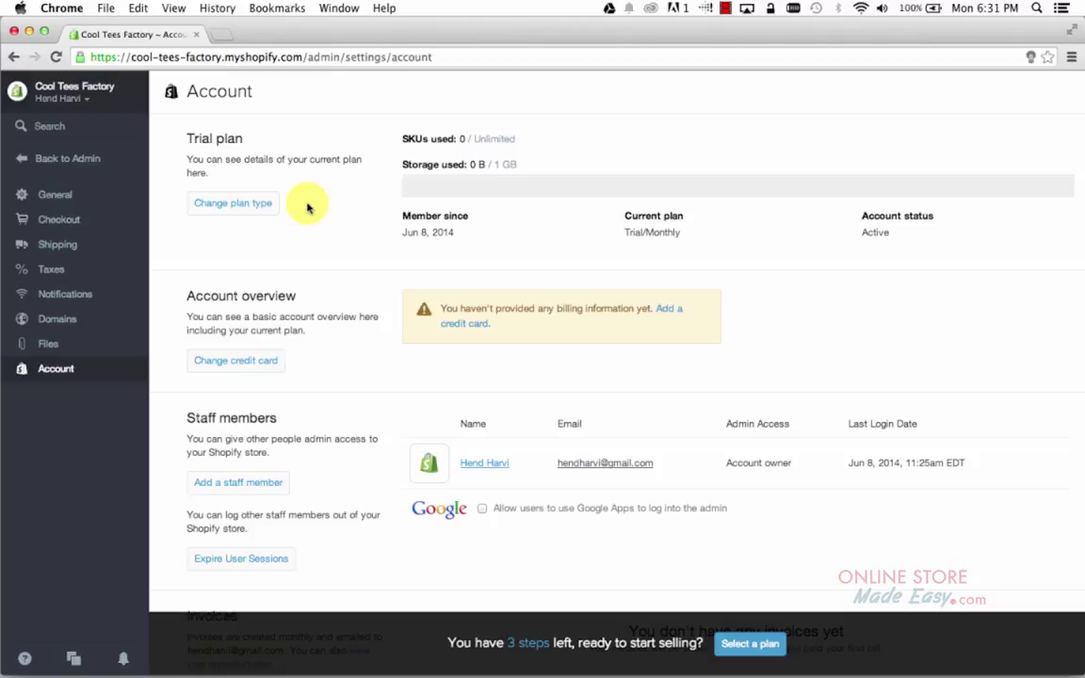
Open the plan selection page and compare the prices, fees and features of the Starter, Basic, Professional and Unlimited plans
{"action": "left_click", "coordinate": [255, 207]}
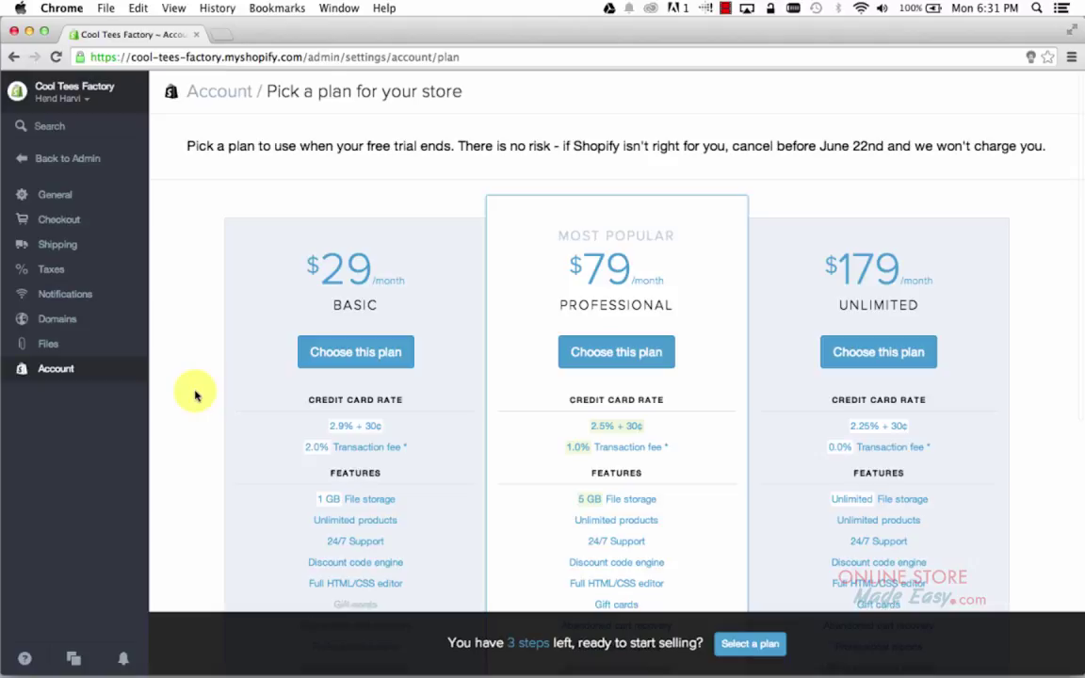
{"action": "scroll", "coordinate": [194, 395], "scroll_direction": "down", "scroll_amount": 5}
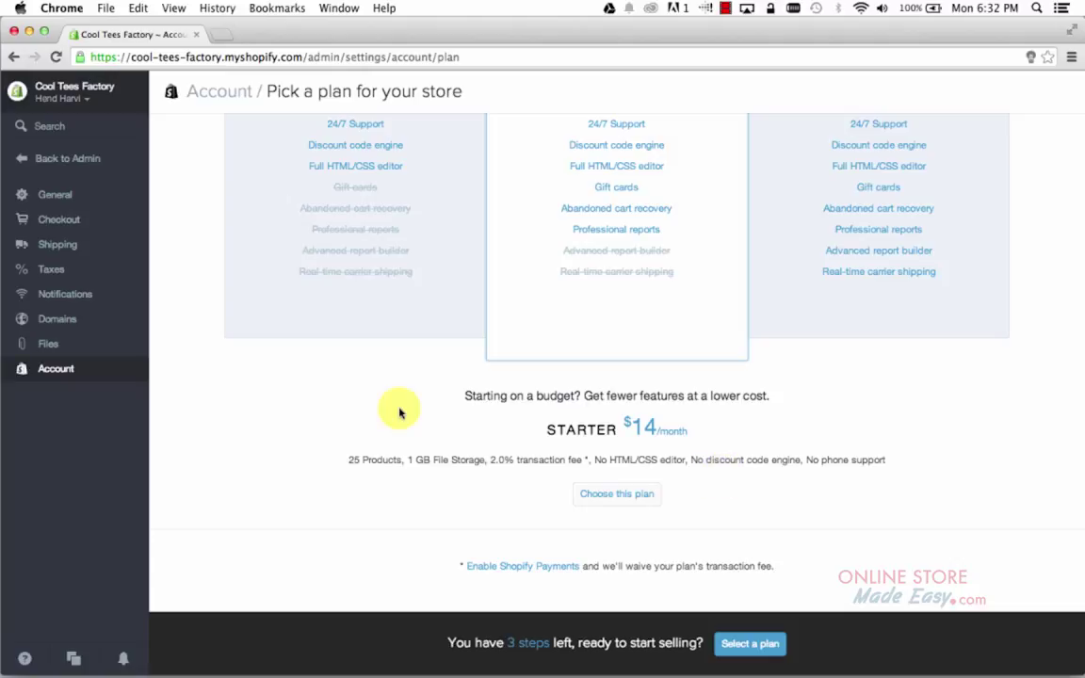
{"action": "scroll", "coordinate": [353, 419], "scroll_direction": "up", "scroll_amount": 5}
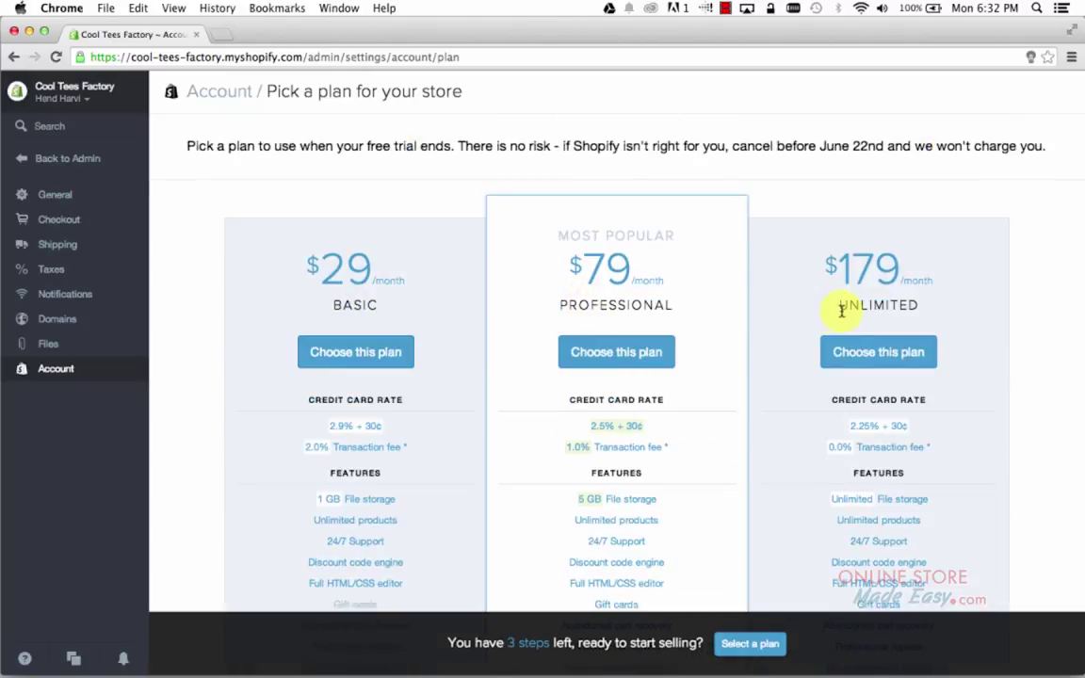
{"action": "scroll", "coordinate": [843, 315], "scroll_direction": "down", "scroll_amount": 2}
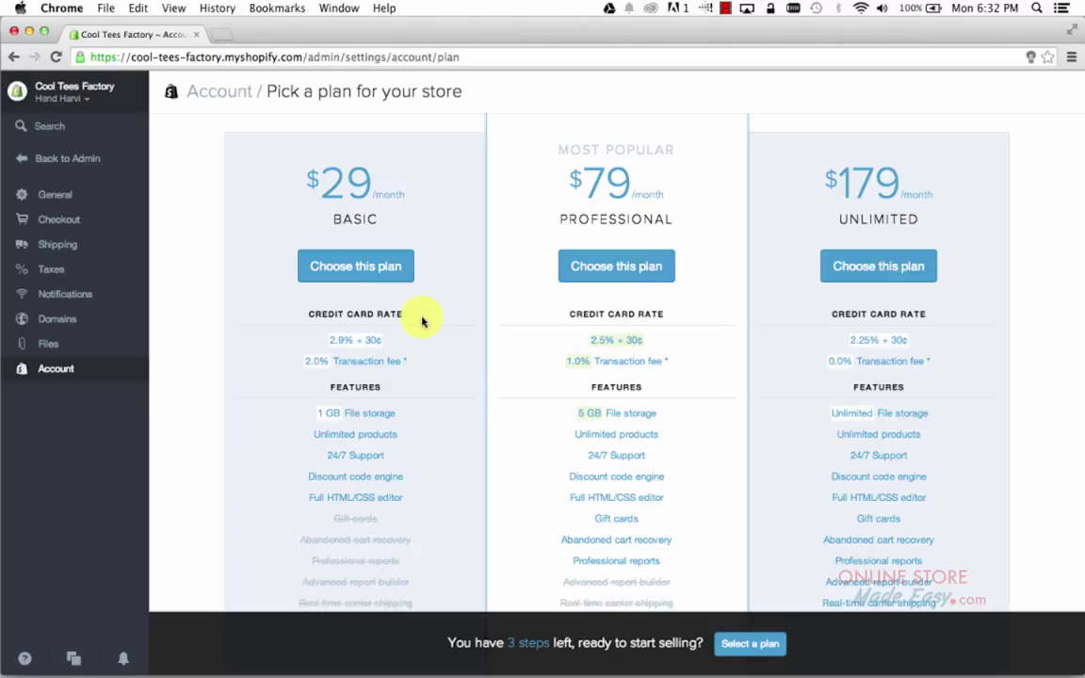
{"action": "scroll", "coordinate": [421, 322], "scroll_direction": "down", "scroll_amount": 1}
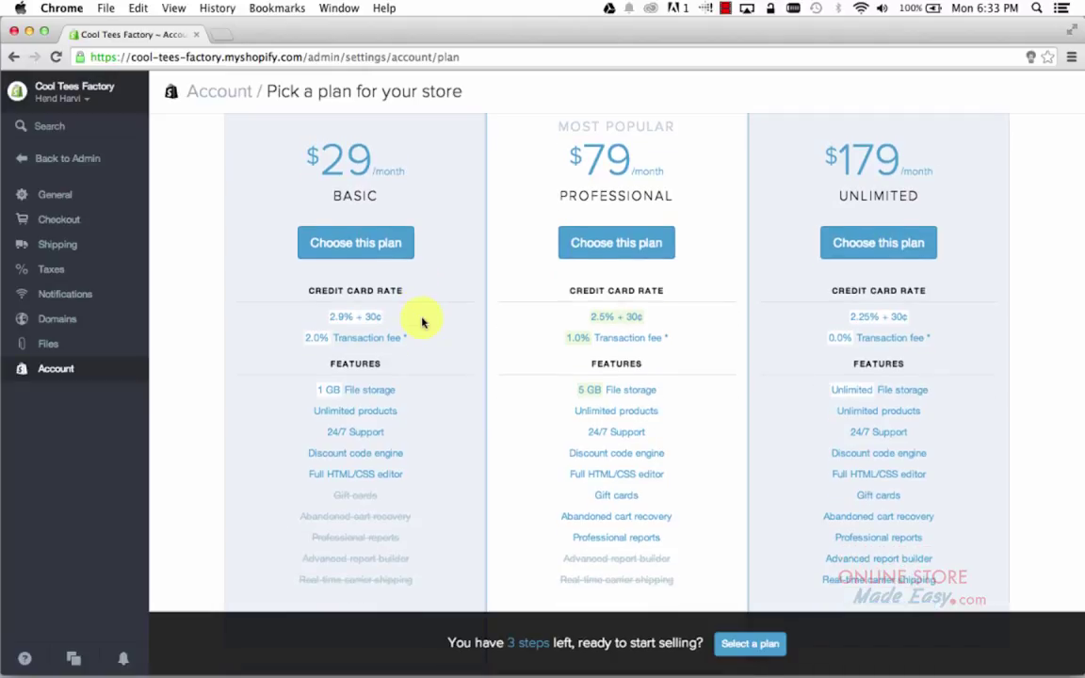
{"action": "scroll", "coordinate": [422, 322], "scroll_direction": "down", "scroll_amount": 4}
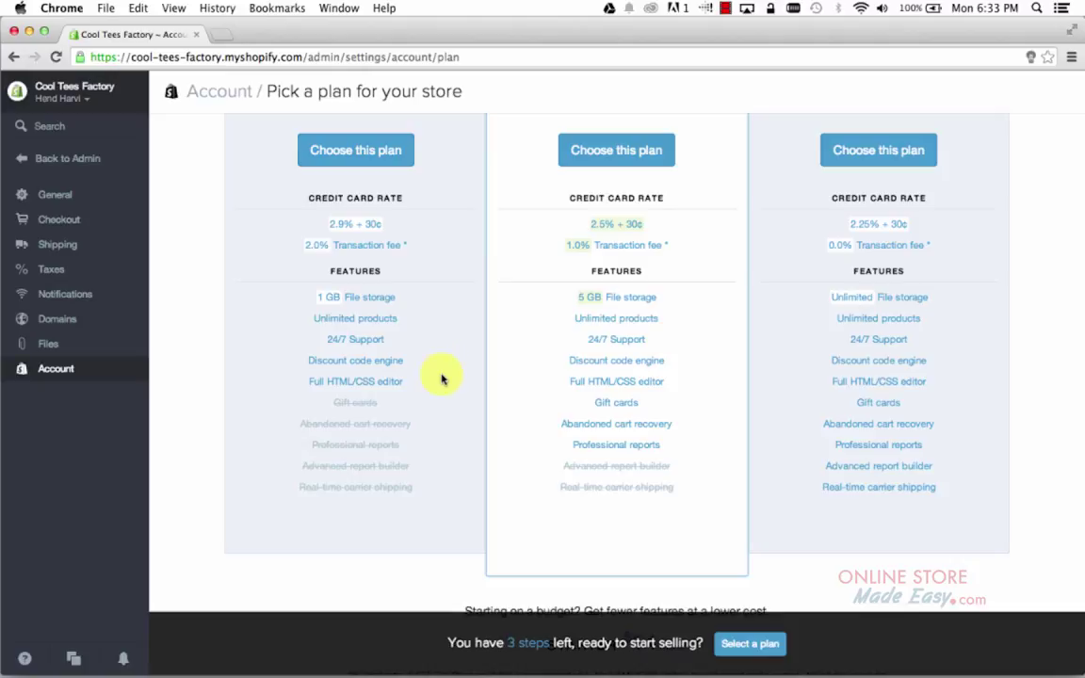
{"action": "scroll", "coordinate": [442, 378], "scroll_direction": "down", "scroll_amount": 2}
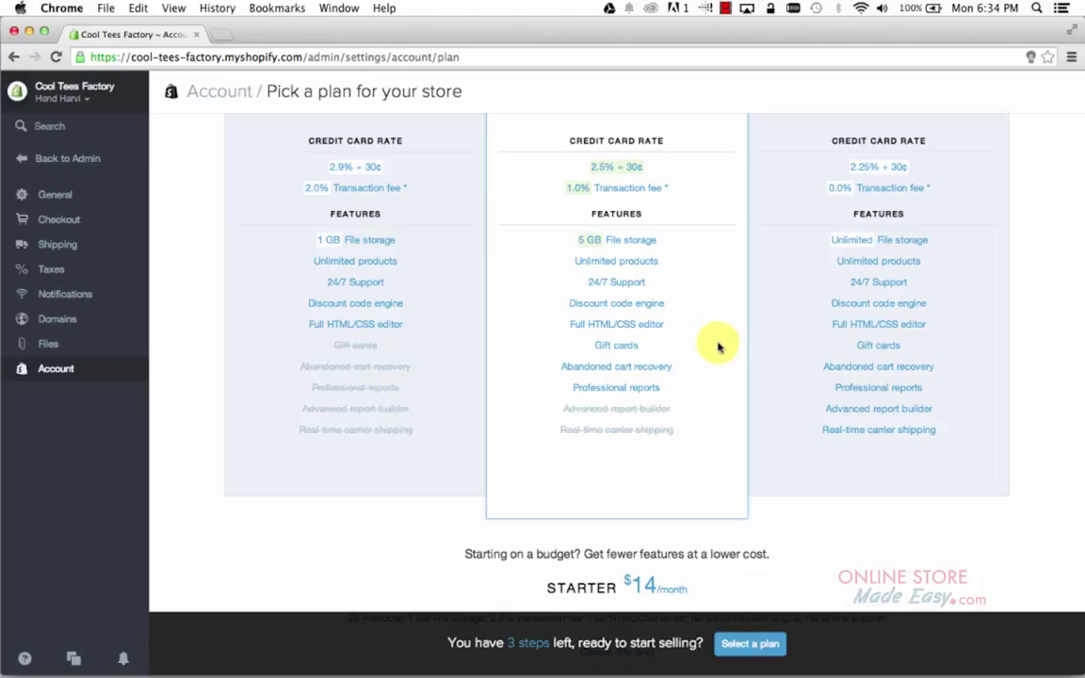
{"action": "scroll", "coordinate": [716, 346], "scroll_direction": "up", "scroll_amount": 3}
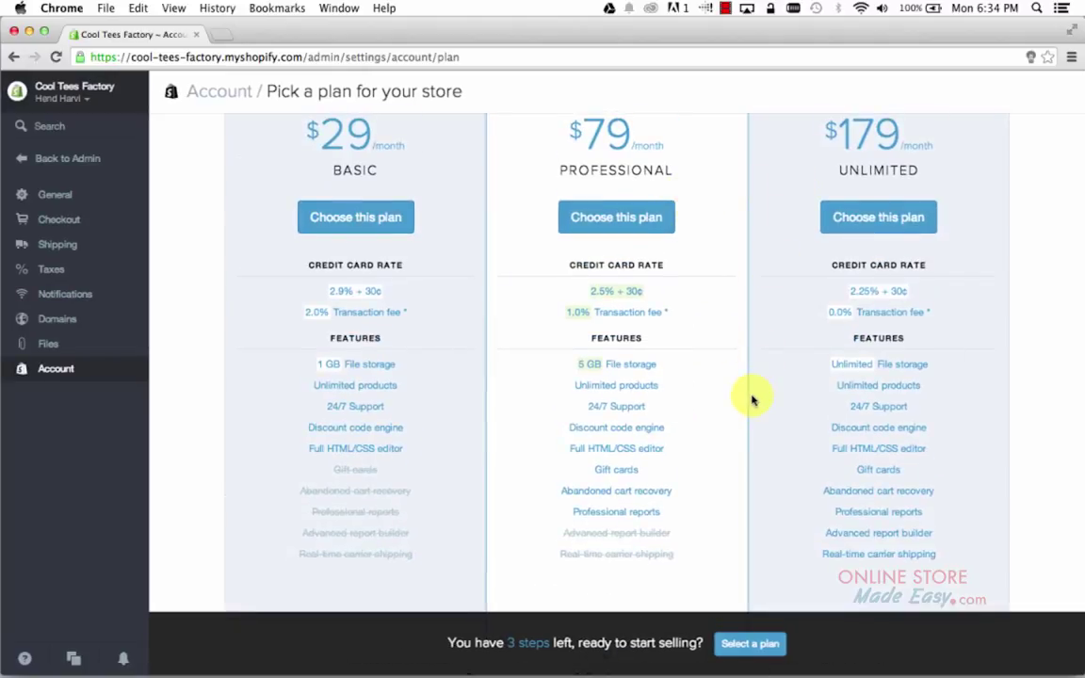
{"action": "scroll", "coordinate": [754, 399], "scroll_direction": "down", "scroll_amount": 3}
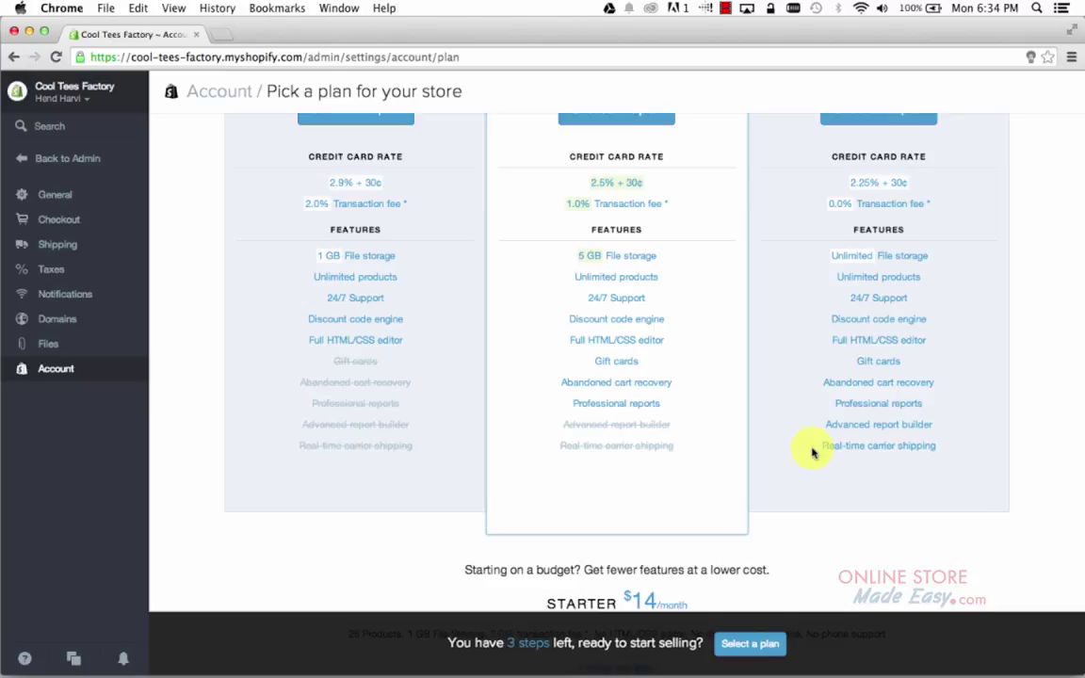
{"action": "scroll", "coordinate": [812, 453], "scroll_direction": "up", "scroll_amount": 5}
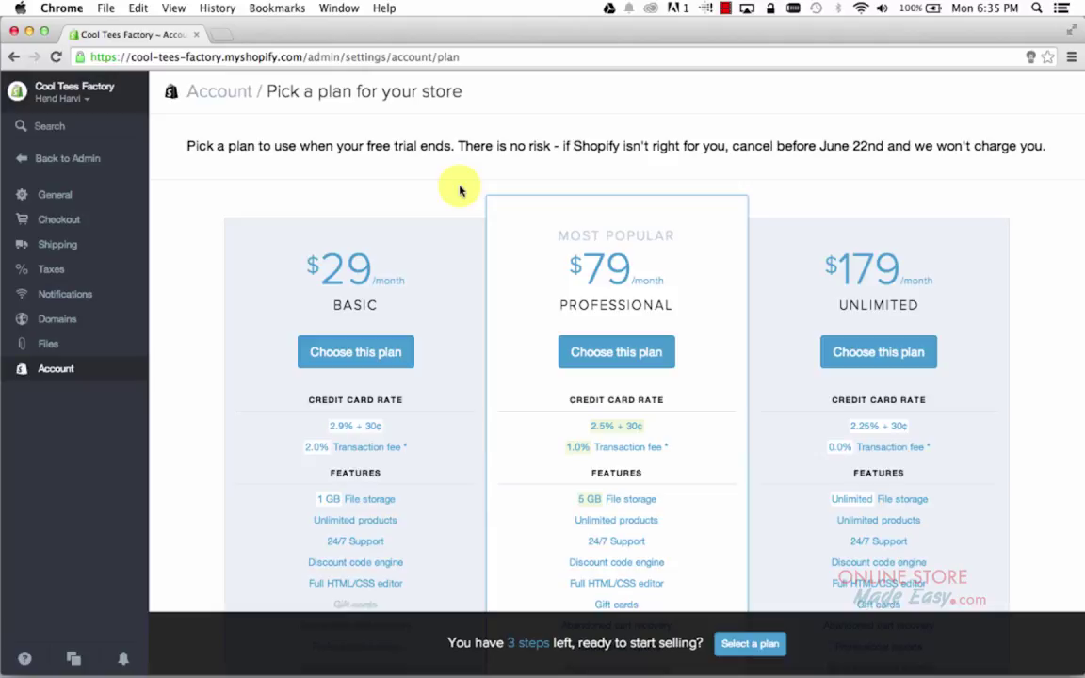
{"action": "left_click", "coordinate": [14, 56]}
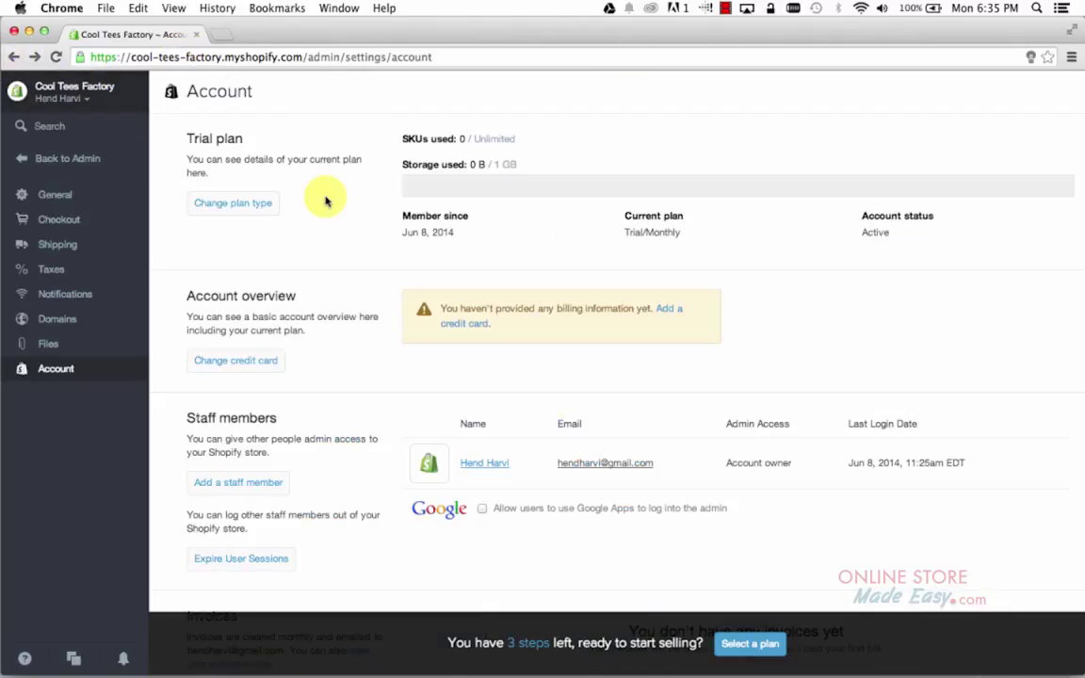
Start adding a new staff member to the store account
{"action": "scroll", "coordinate": [324, 200], "scroll_direction": "down", "scroll_amount": 4}
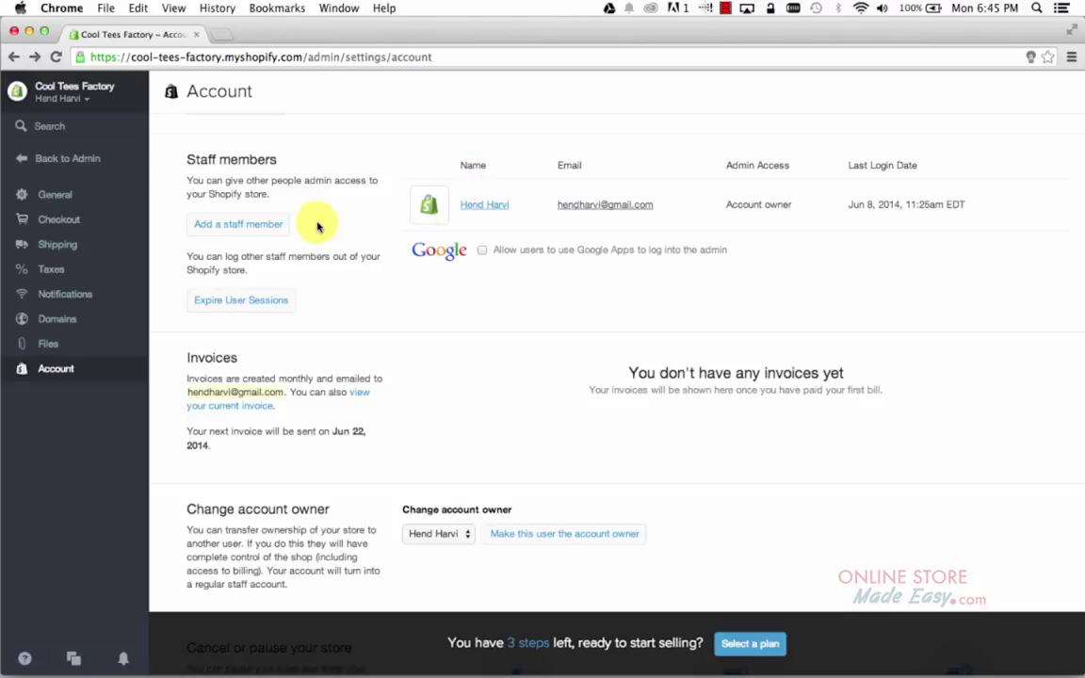
{"action": "left_click", "coordinate": [262, 226]}
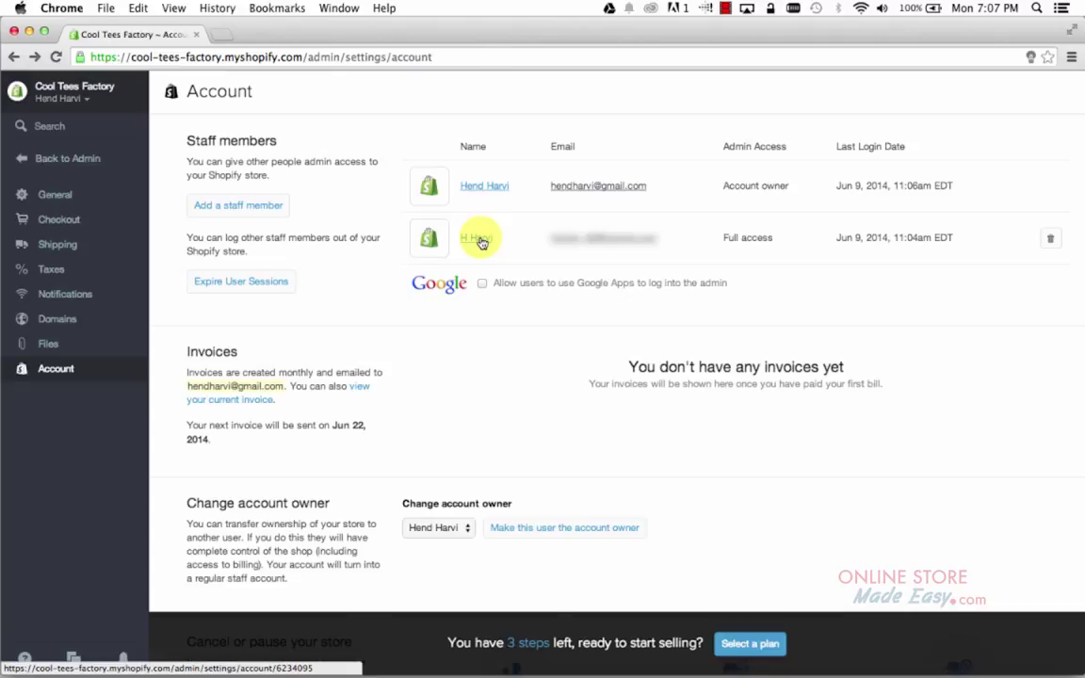
Limit the second staff member's admin access to Orders only, save the change and return to the account settings
{"action": "left_click", "coordinate": [477, 239]}
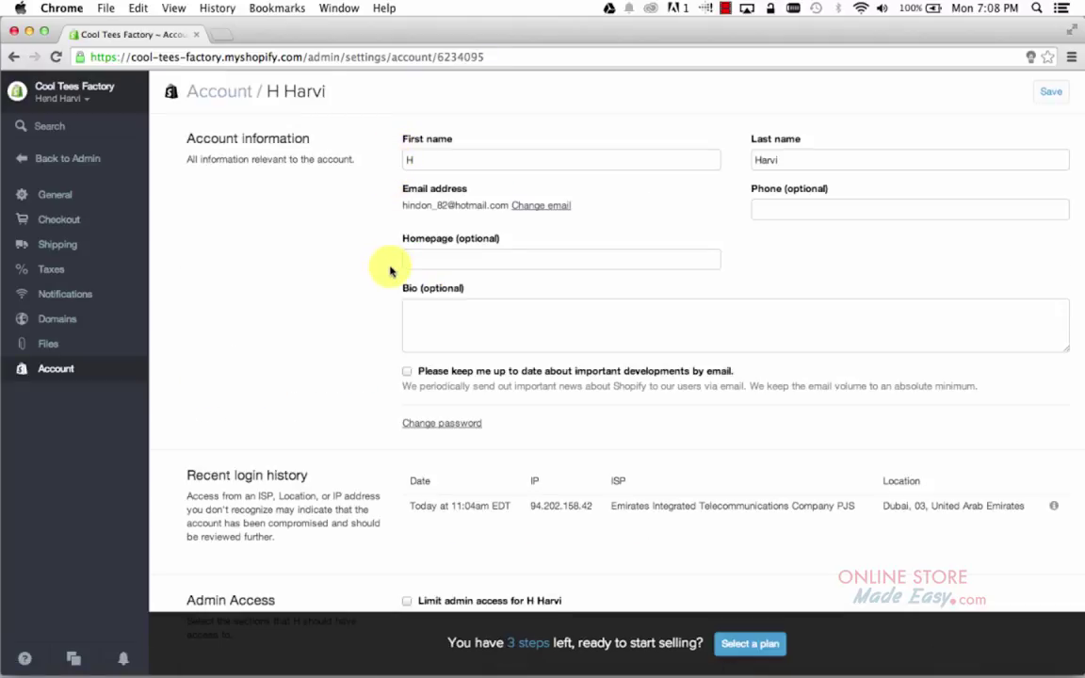
{"action": "scroll", "coordinate": [376, 358], "scroll_direction": "down", "scroll_amount": 5}
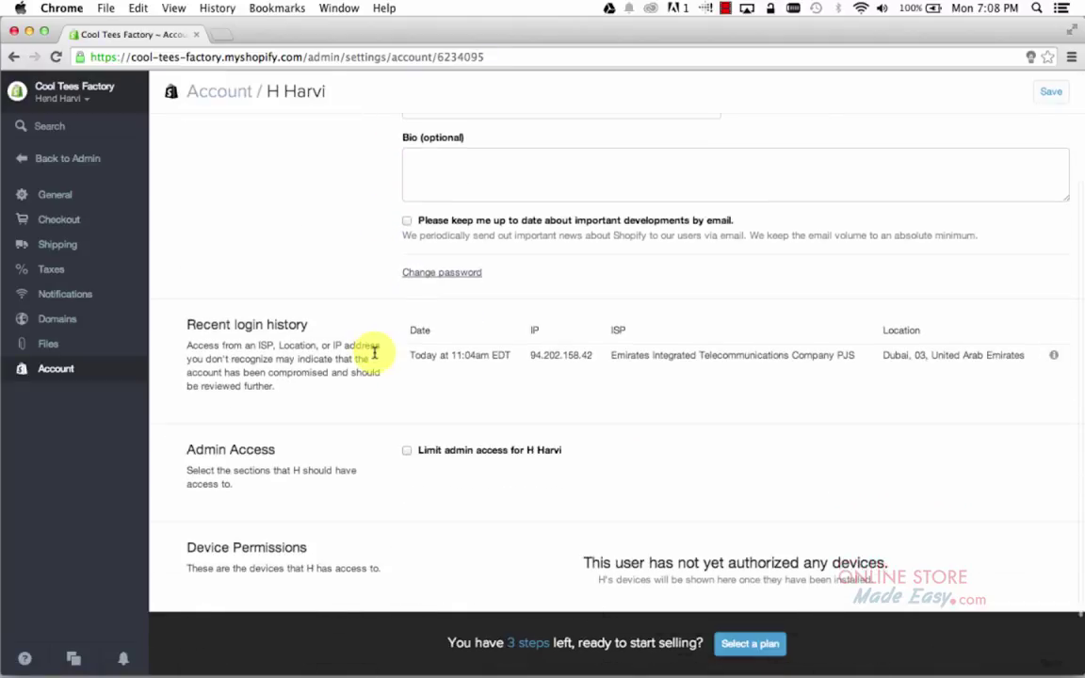
{"action": "scroll", "coordinate": [376, 358], "scroll_direction": "down", "scroll_amount": 2}
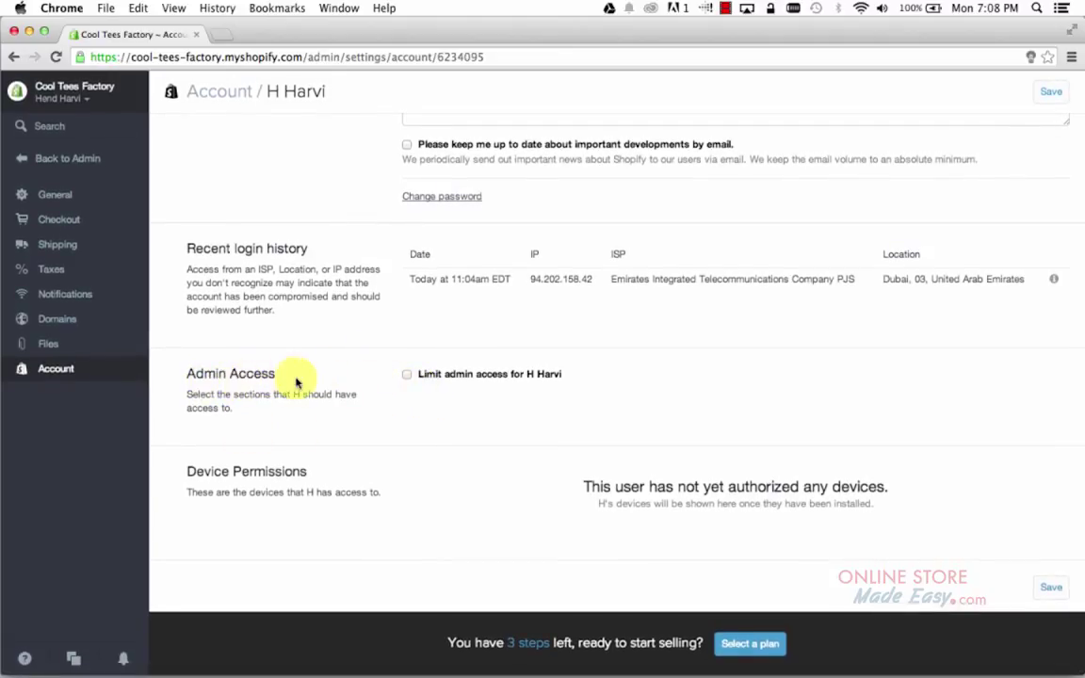
{"action": "left_click", "coordinate": [407, 376]}
{"action": "scroll", "coordinate": [399, 331], "scroll_direction": "down", "scroll_amount": 2}
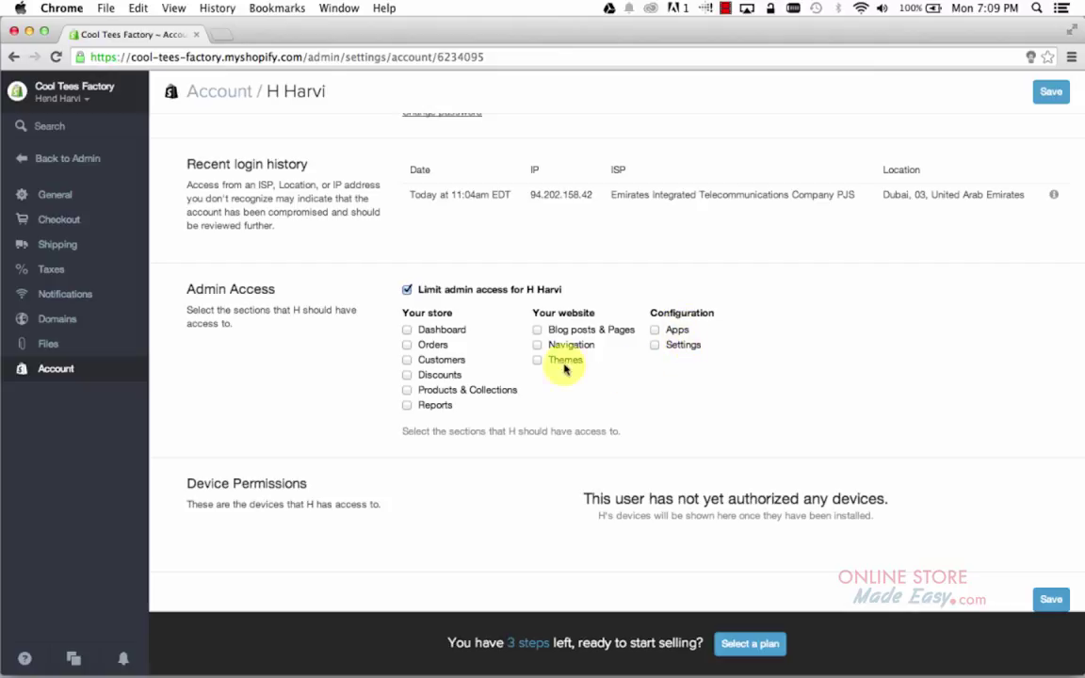
{"action": "left_click", "coordinate": [406, 346]}
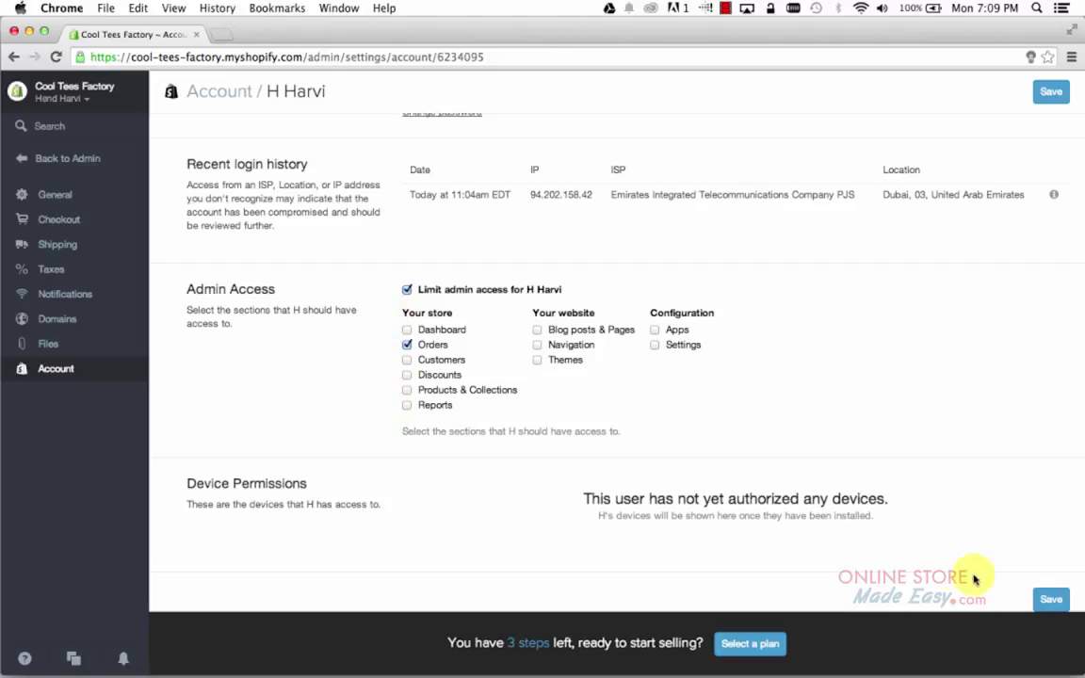
{"action": "left_click", "coordinate": [1050, 599]}
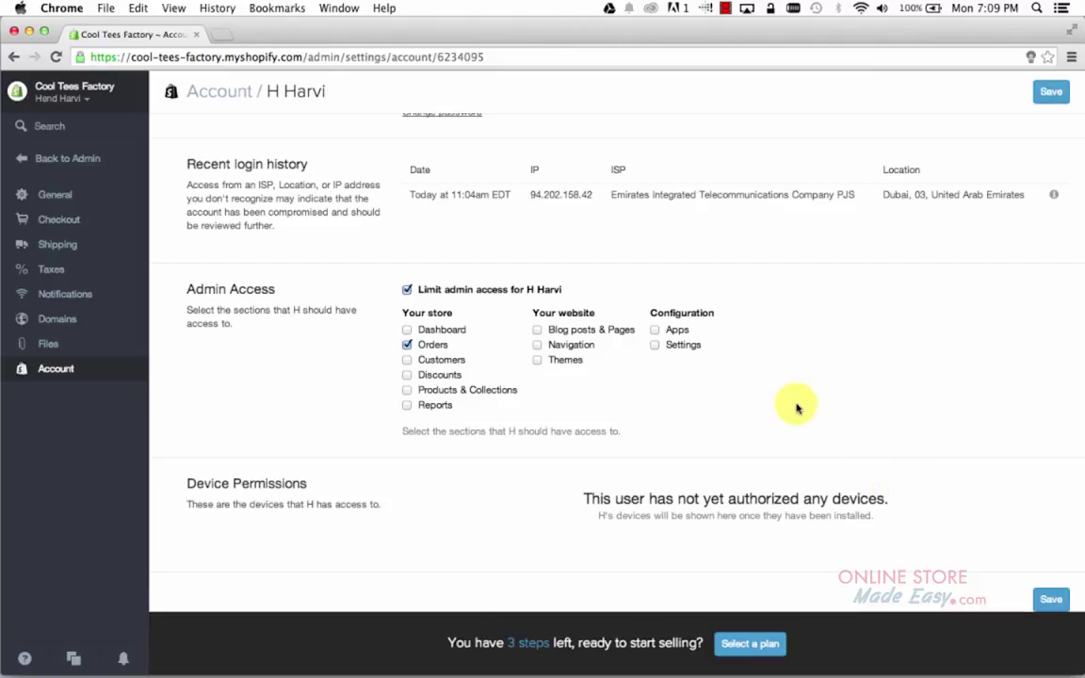
{"action": "left_click", "coordinate": [407, 344]}
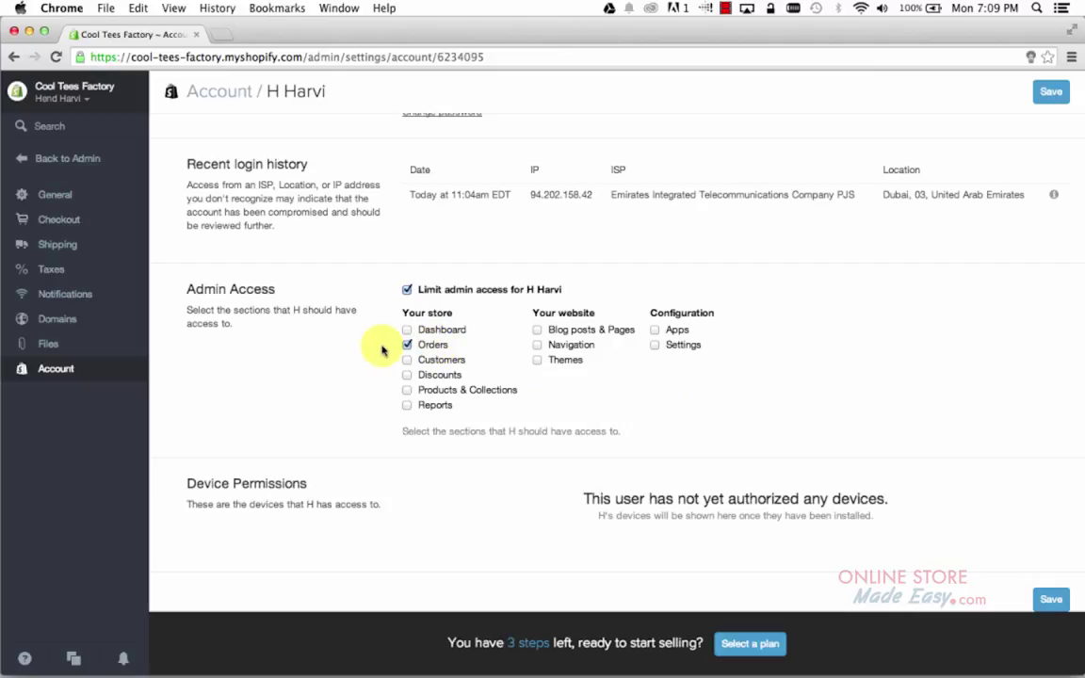
{"action": "scroll", "coordinate": [381, 350], "scroll_direction": "up", "scroll_amount": 5}
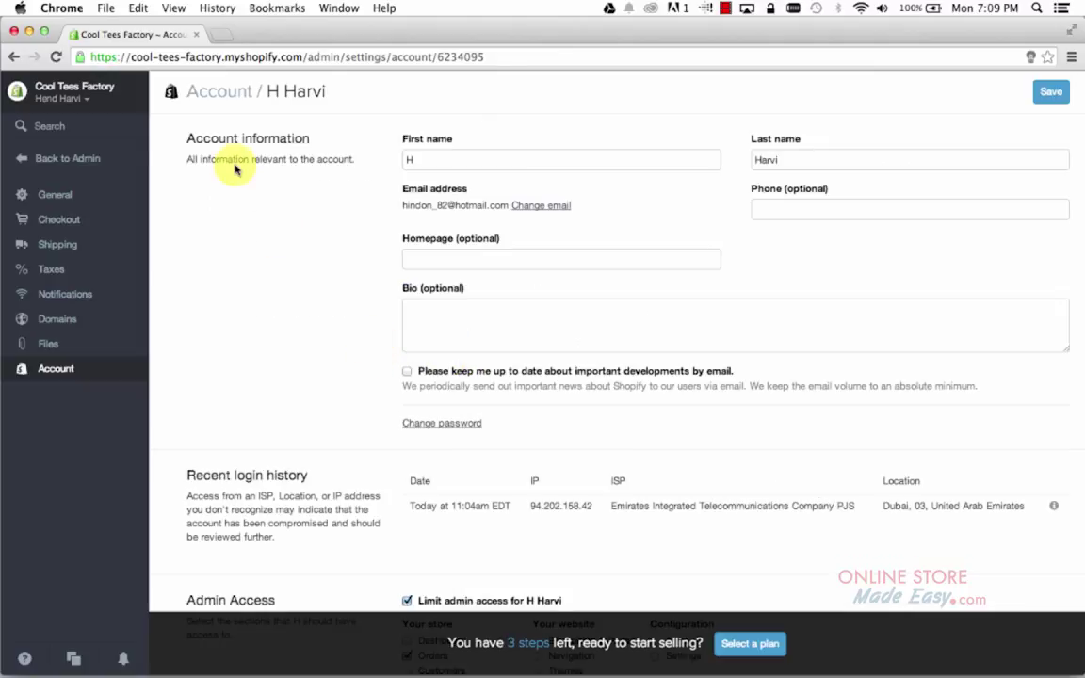
{"action": "left_click", "coordinate": [13, 60]}
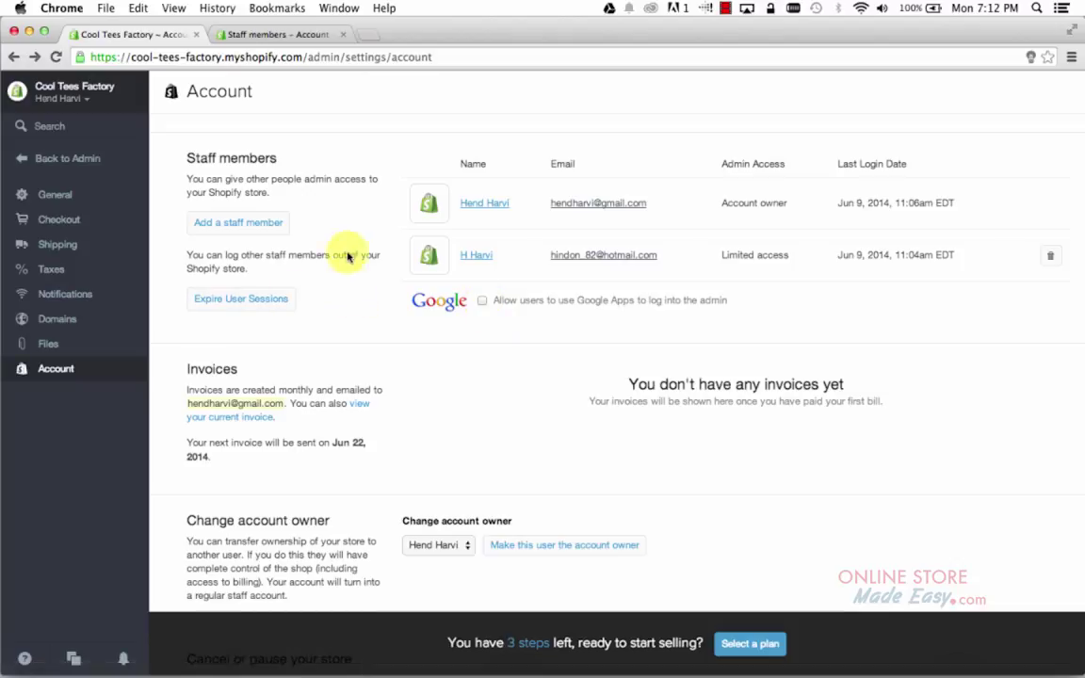
Expire all user sessions and confirm forcing every user to log in again
{"action": "left_click", "coordinate": [268, 308]}
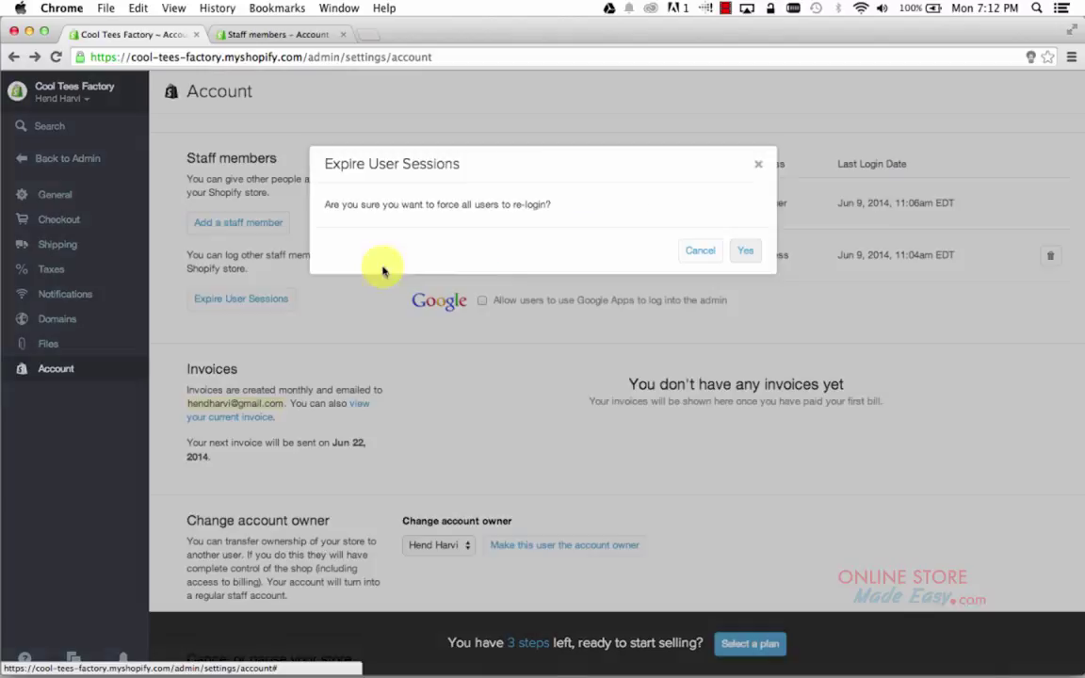
{"action": "left_click", "coordinate": [743, 253]}
Examine the invoices section, the users selectable as account owner, and the options for cancelling or pausing the store
{"action": "scroll", "coordinate": [467, 400], "scroll_direction": "down", "scroll_amount": 4}
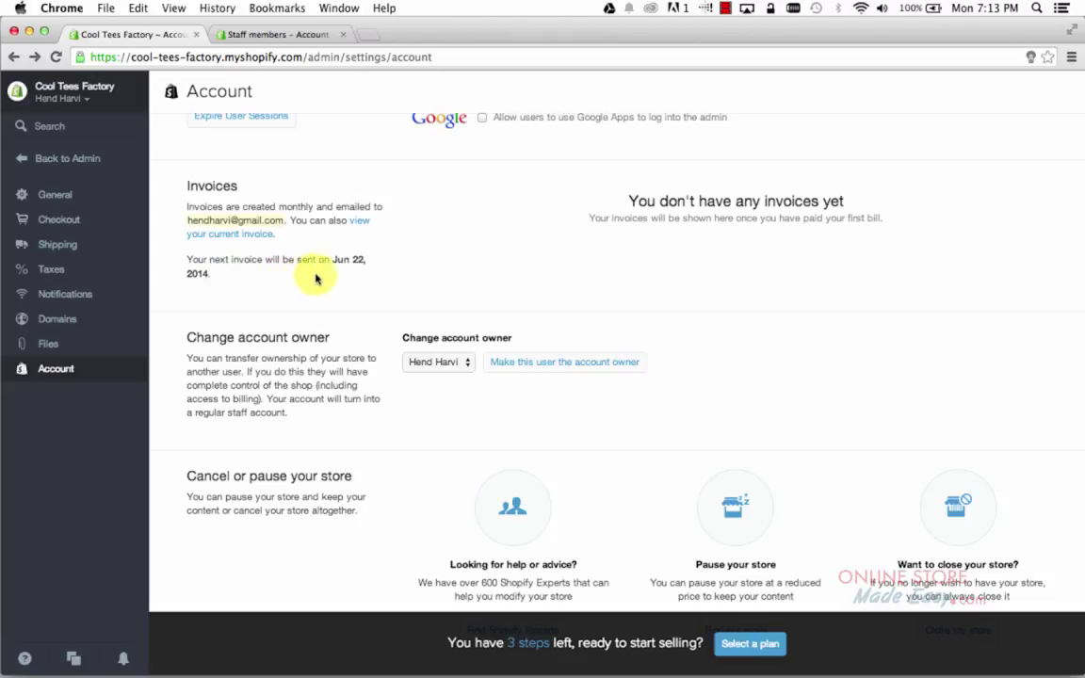
{"action": "scroll", "coordinate": [317, 279], "scroll_direction": "down", "scroll_amount": 1}
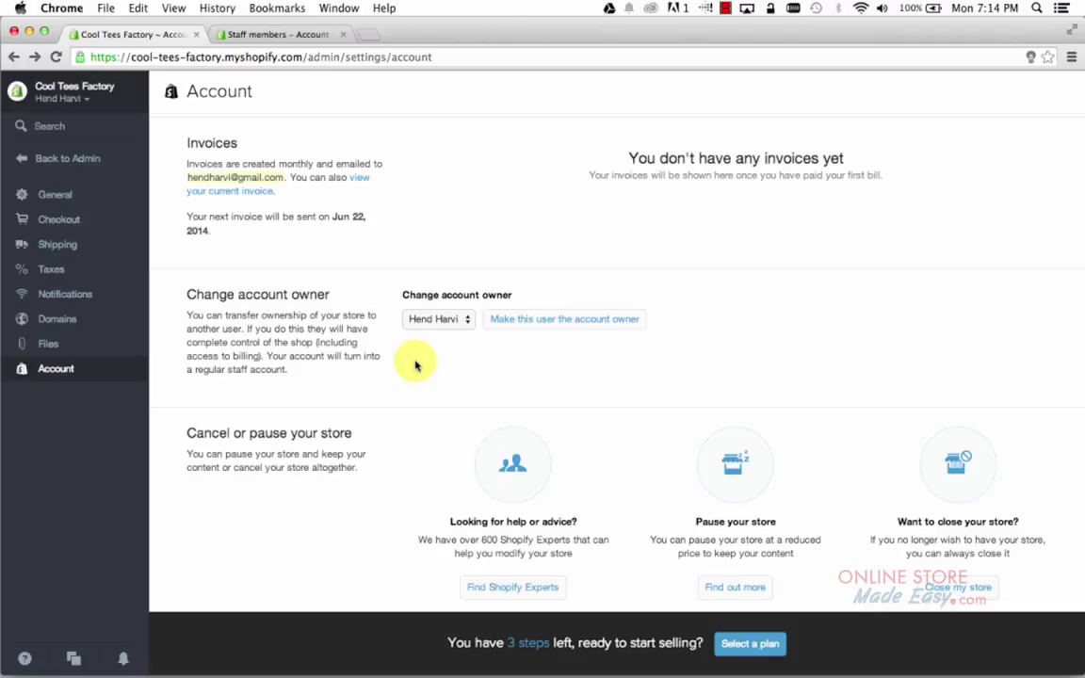
{"action": "left_click", "coordinate": [467, 320]}
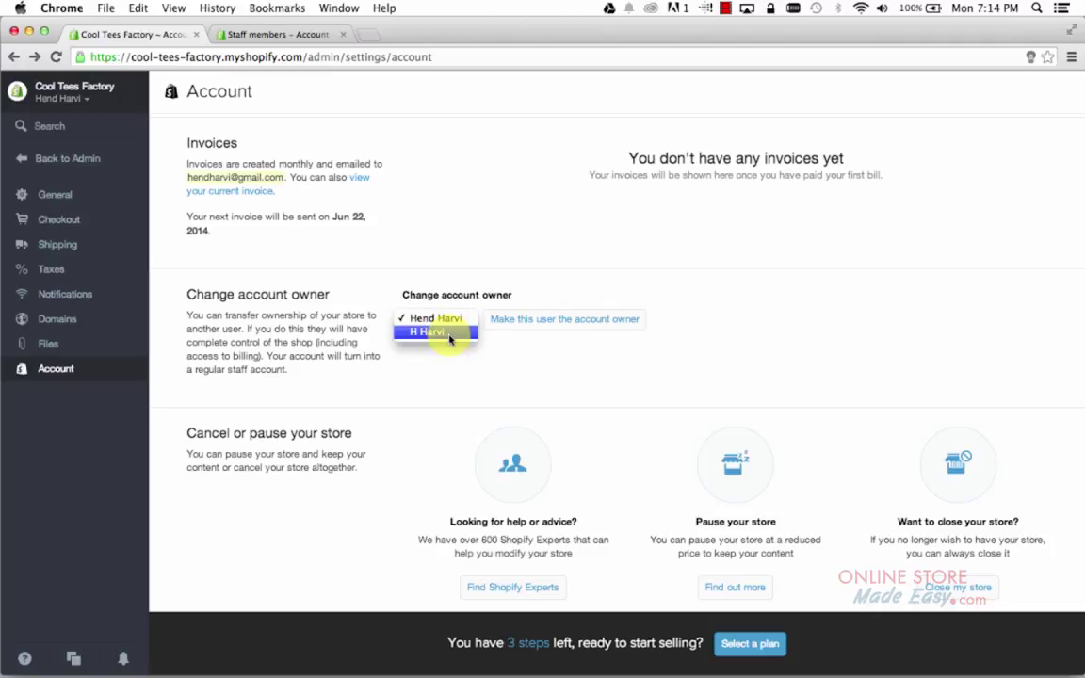
{"action": "left_click", "coordinate": [448, 362]}
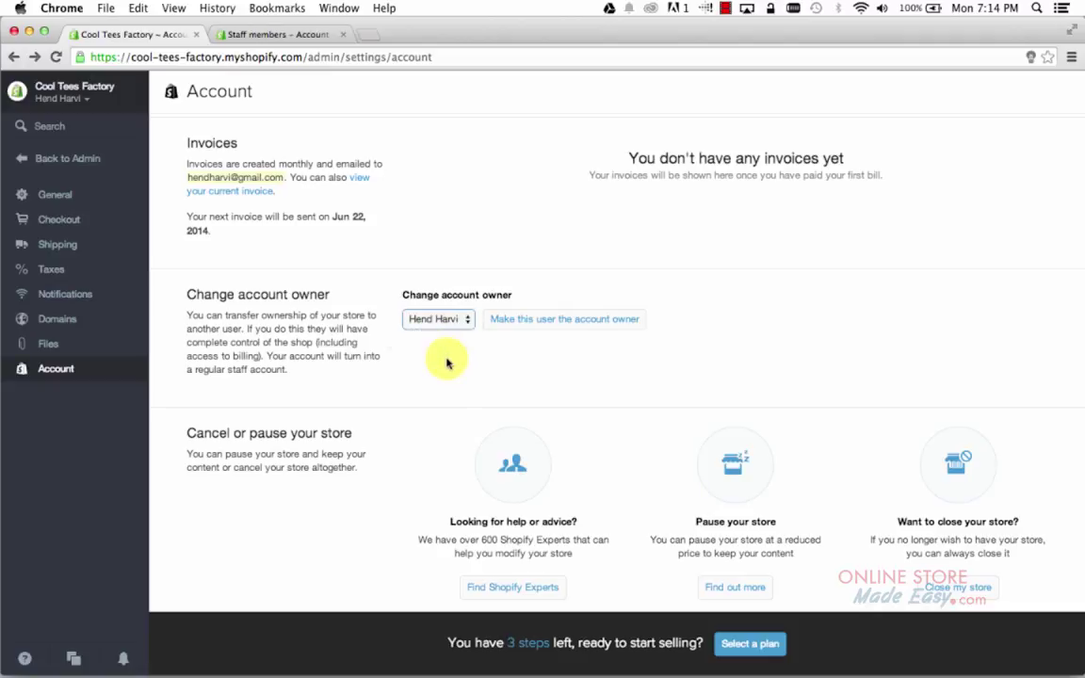
{"action": "scroll", "coordinate": [467, 230], "scroll_direction": "up", "scroll_amount": 5}
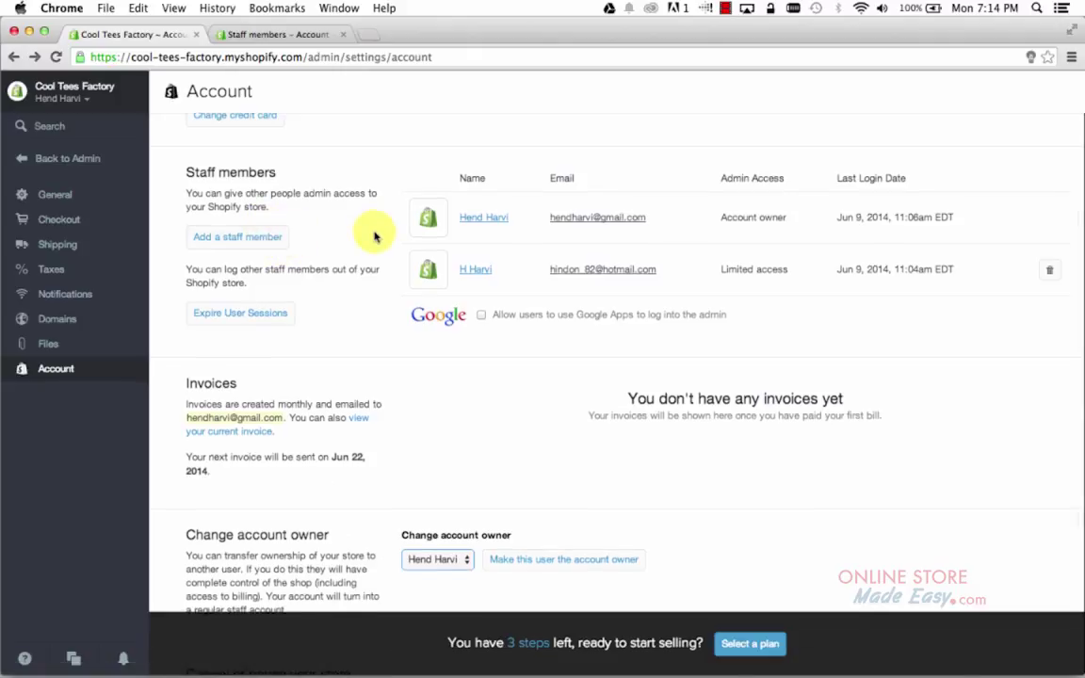
{"action": "scroll", "coordinate": [373, 235], "scroll_direction": "down", "scroll_amount": 5}
{"action": "left_click", "coordinate": [468, 328]}
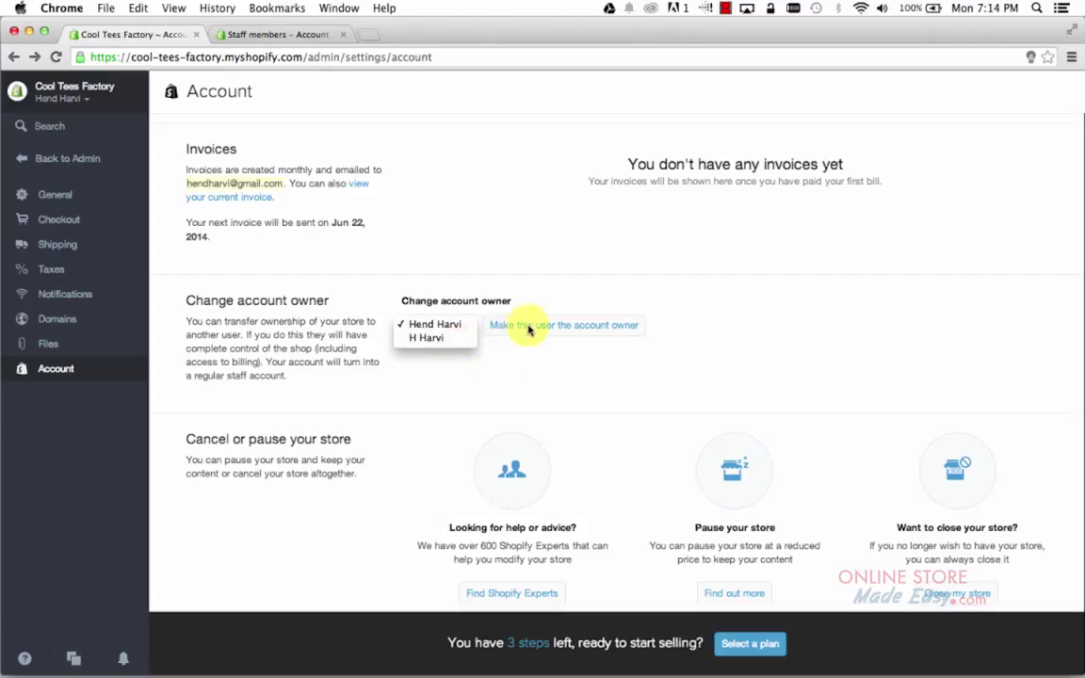
{"action": "left_click", "coordinate": [592, 334]}
{"action": "scroll", "coordinate": [339, 477], "scroll_direction": "down", "scroll_amount": 1}
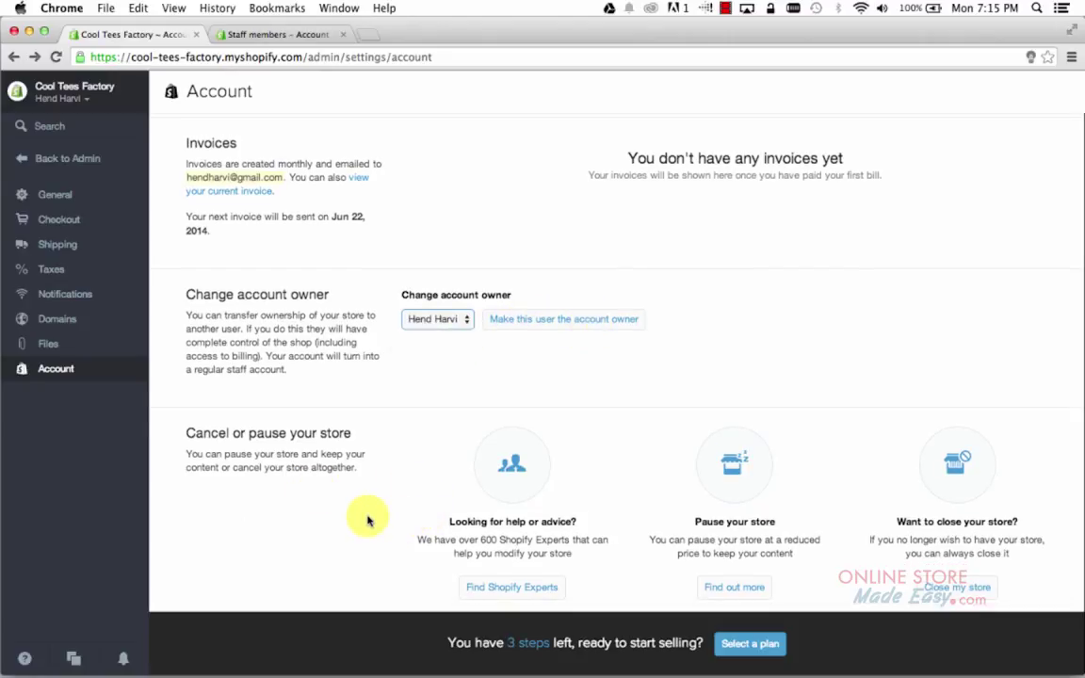